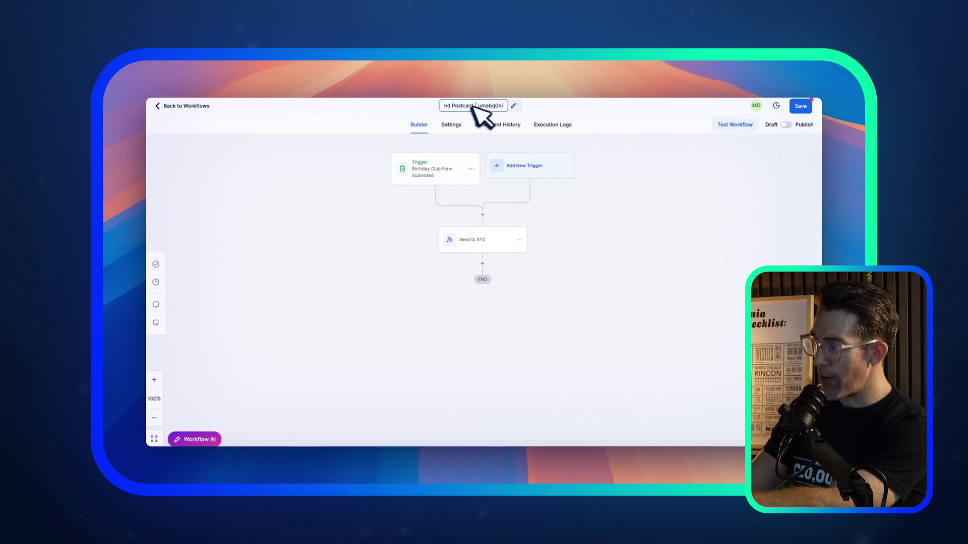
Step: Rename the workflow as "Birthday Club | Send Postcard | umebq0n", removing the trailing slash and separating the parts with vertical bars
drag(476, 106, 505, 106)
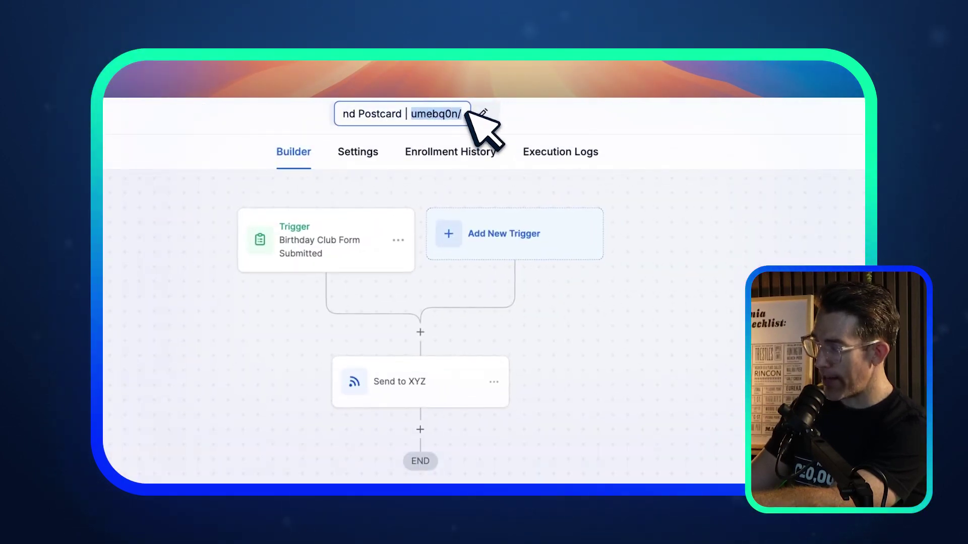
click(464, 113)
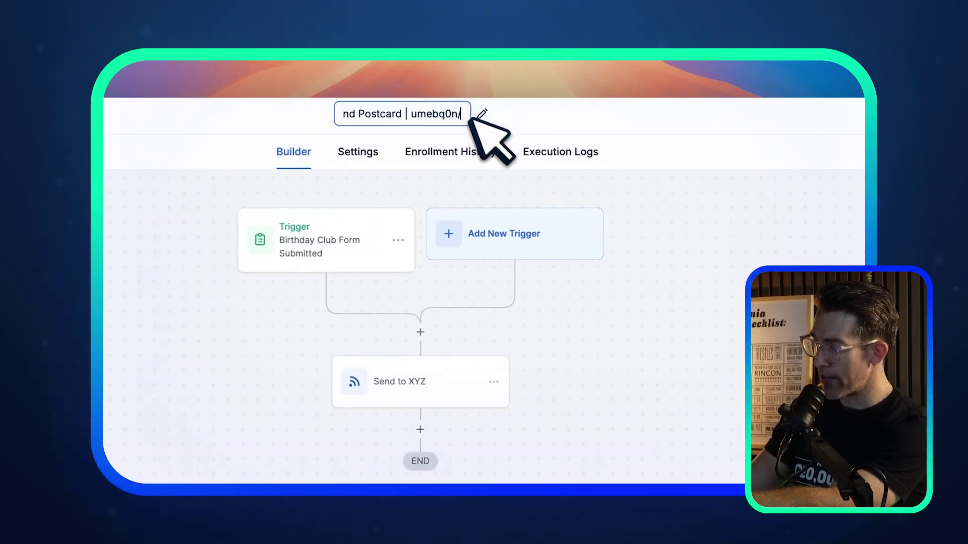
key(BackSpace)
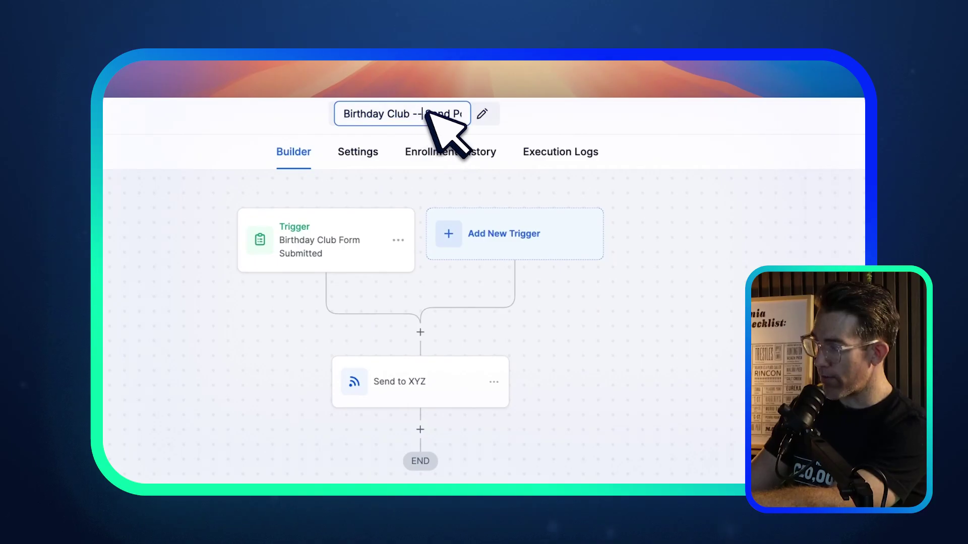
key(BackSpace)
key(BackSpace)
key(BackSpace)
text(|)
click(685, 359)
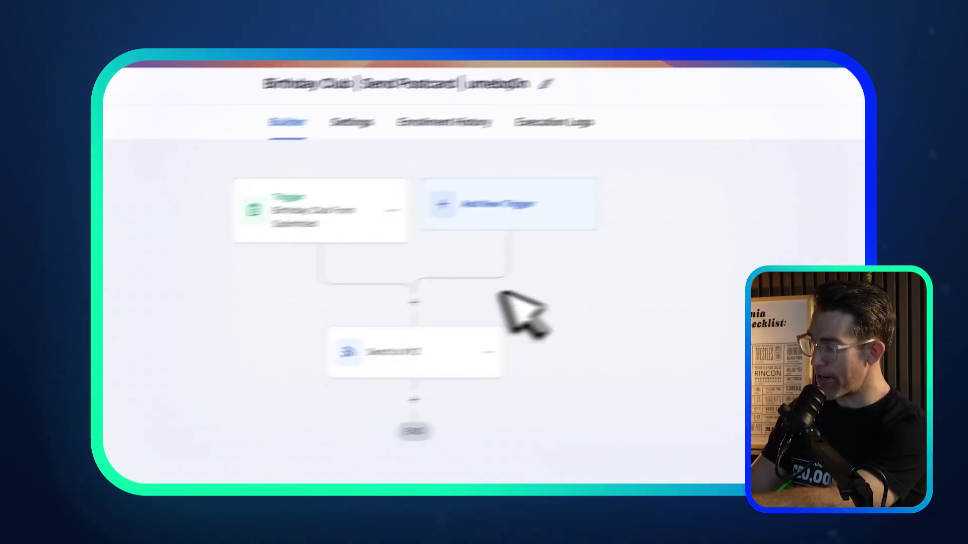
Step: Switch the workflow from Draft to Publish and save it
click(783, 120)
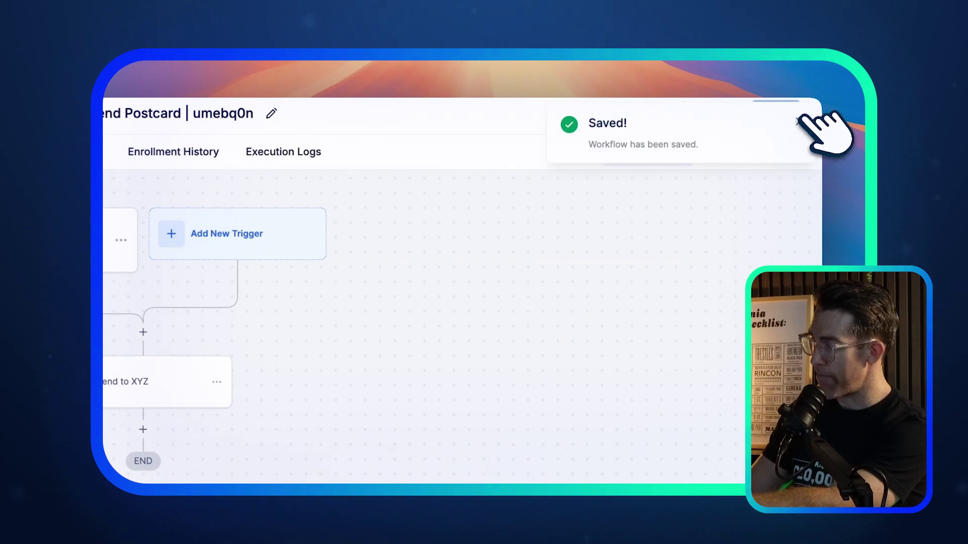
click(799, 120)
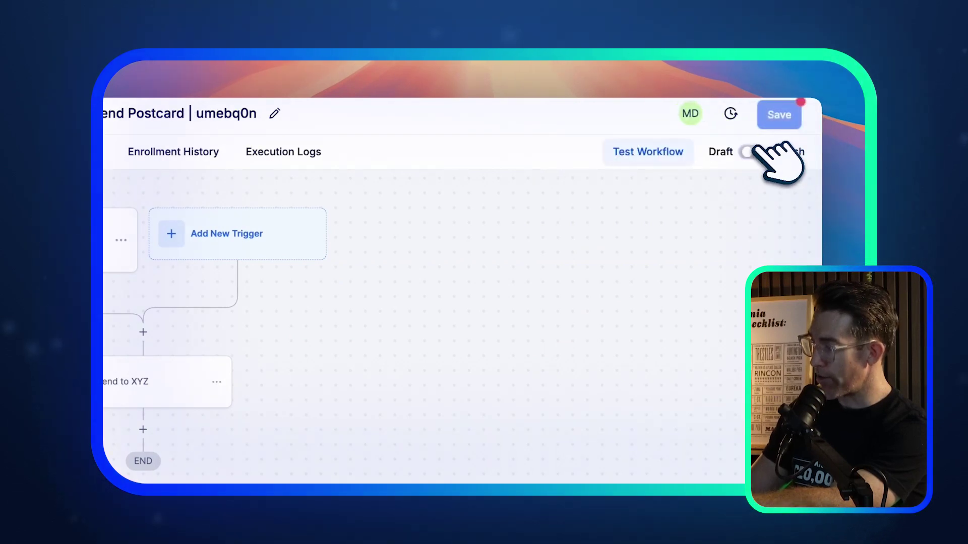
click(800, 106)
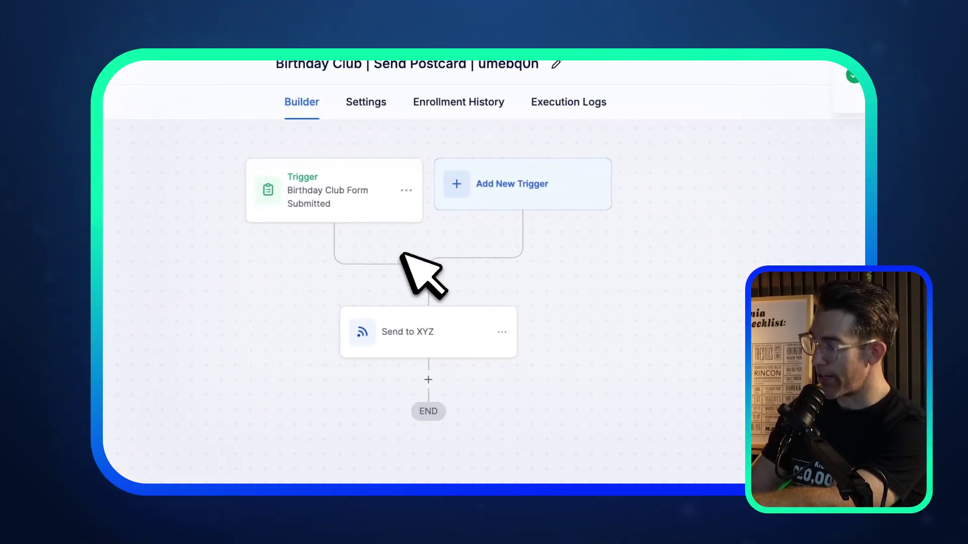
click(800, 123)
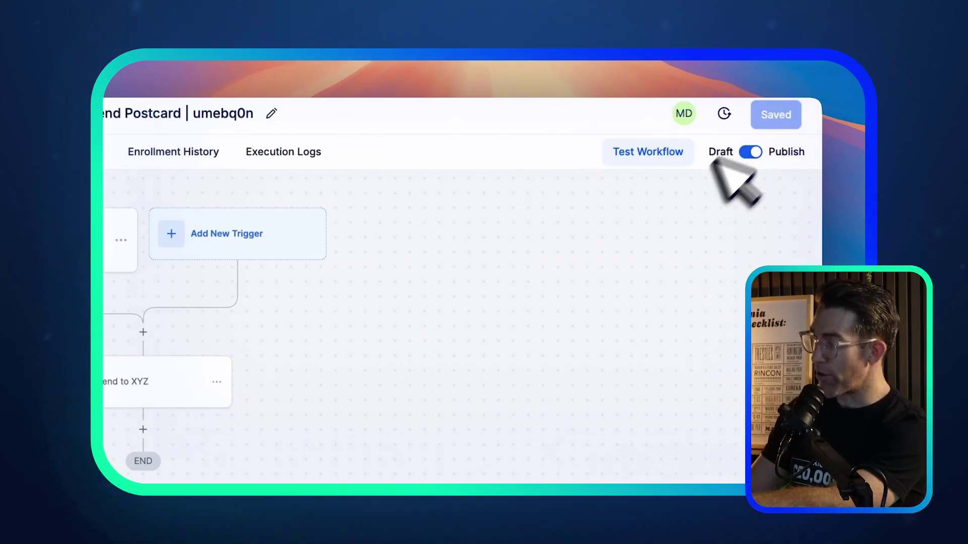
Step: Run a workflow test for a contact chosen from the contact list
click(674, 162)
click(525, 288)
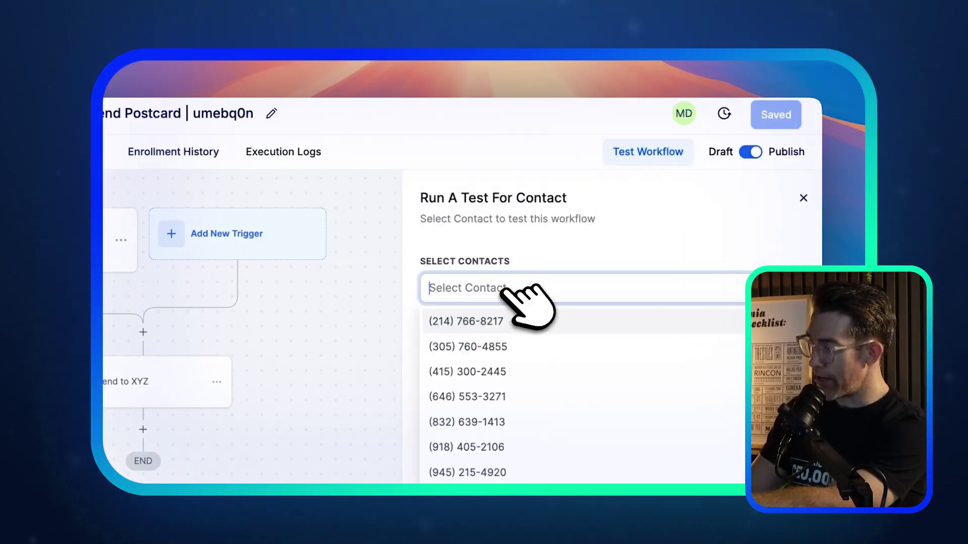
scroll(501, 235, down, 3)
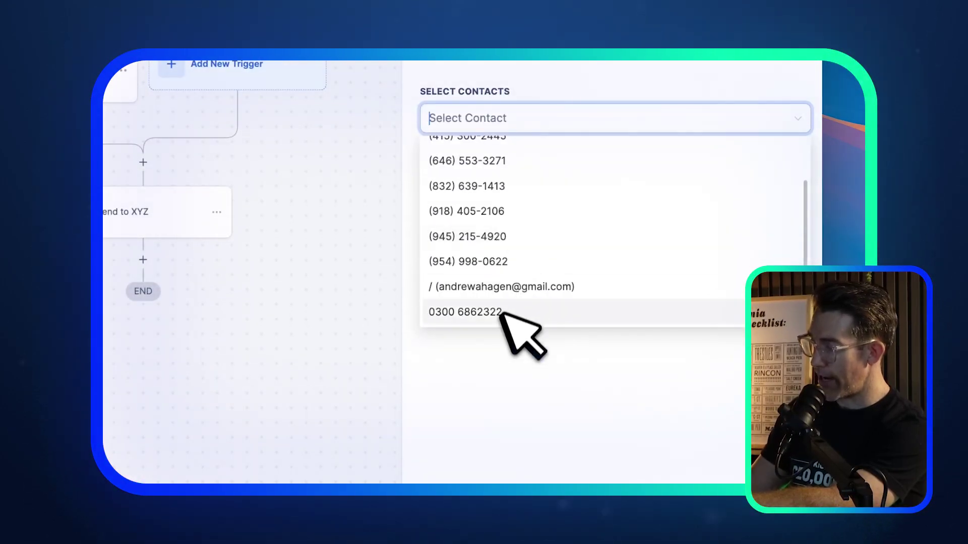
click(567, 382)
click(456, 164)
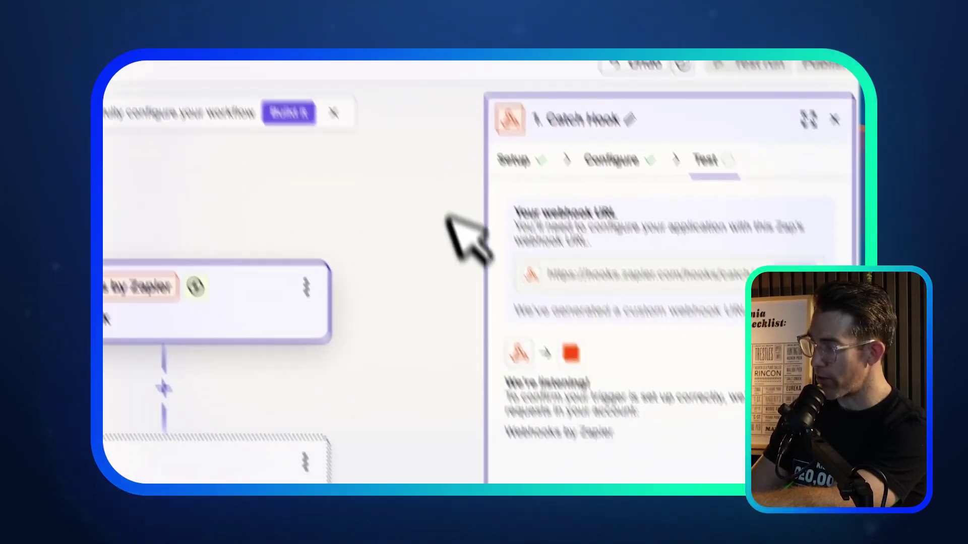
Step: Switch to Zapier, test the Catch Hook trigger and continue with the request A record
click(690, 381)
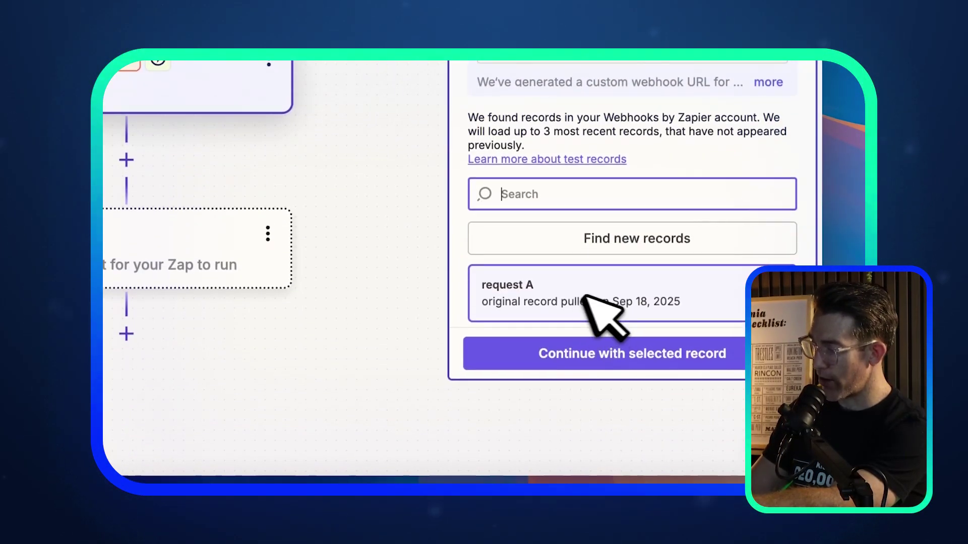
click(649, 382)
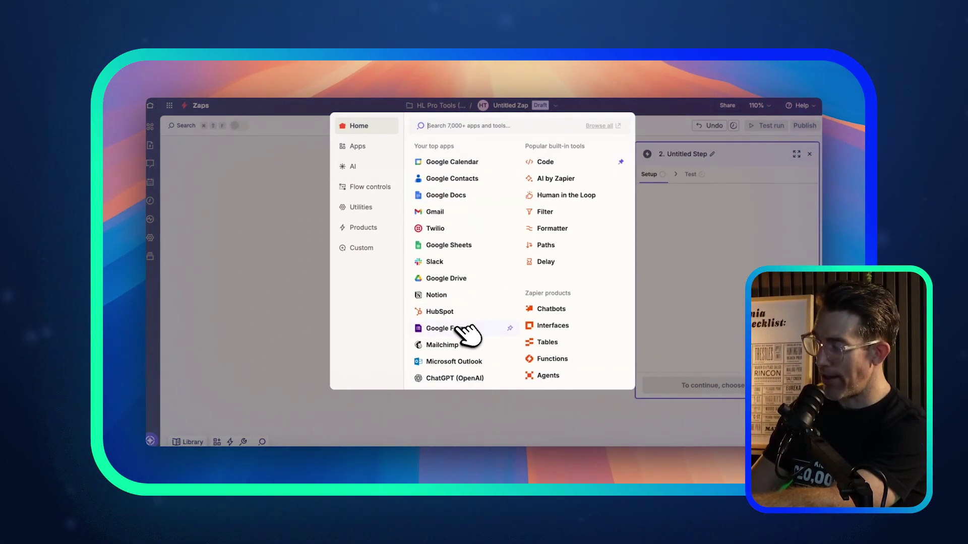
Step: Search the apps for "postcard", set step 2 to ClickSend Letters and Postcards, and view its action events
text(post)
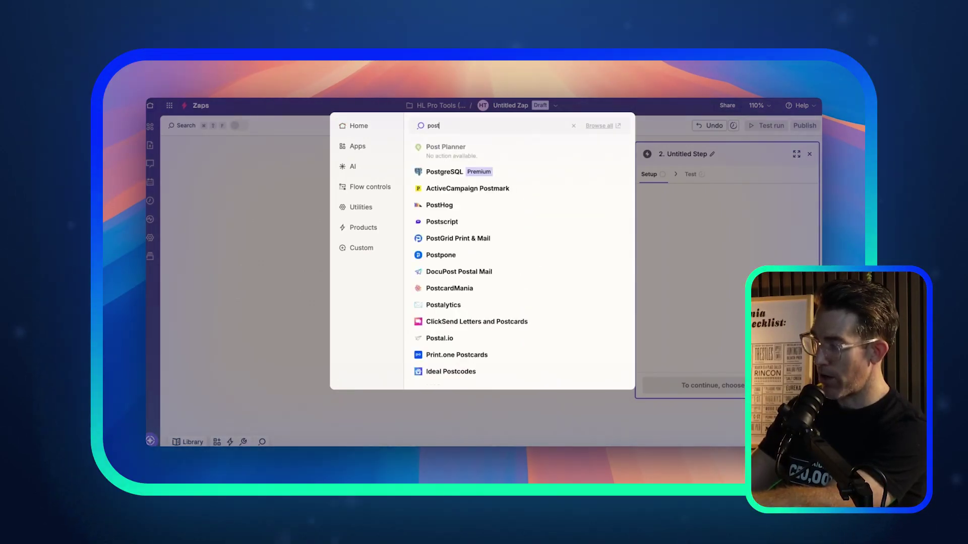
text(ca)
key(BackSpace)
text(rd)
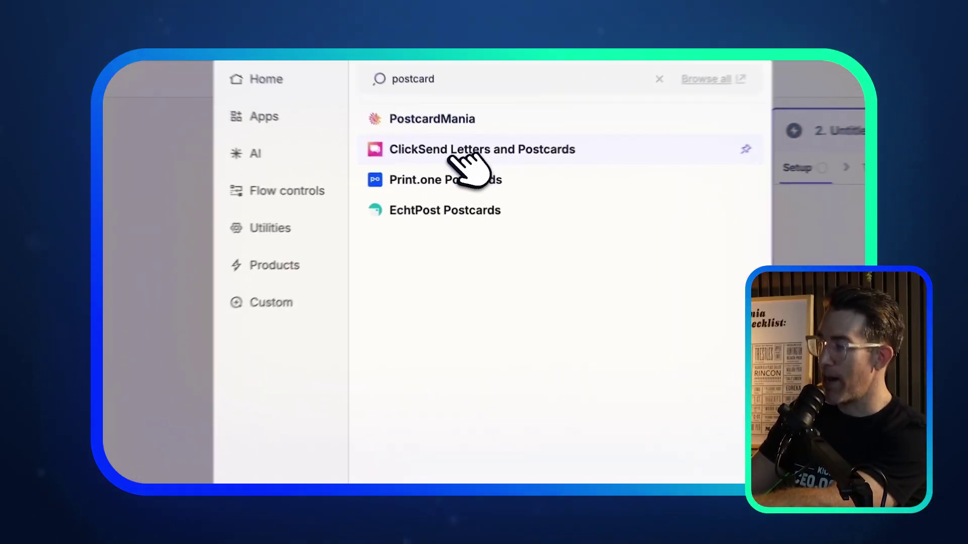
click(464, 164)
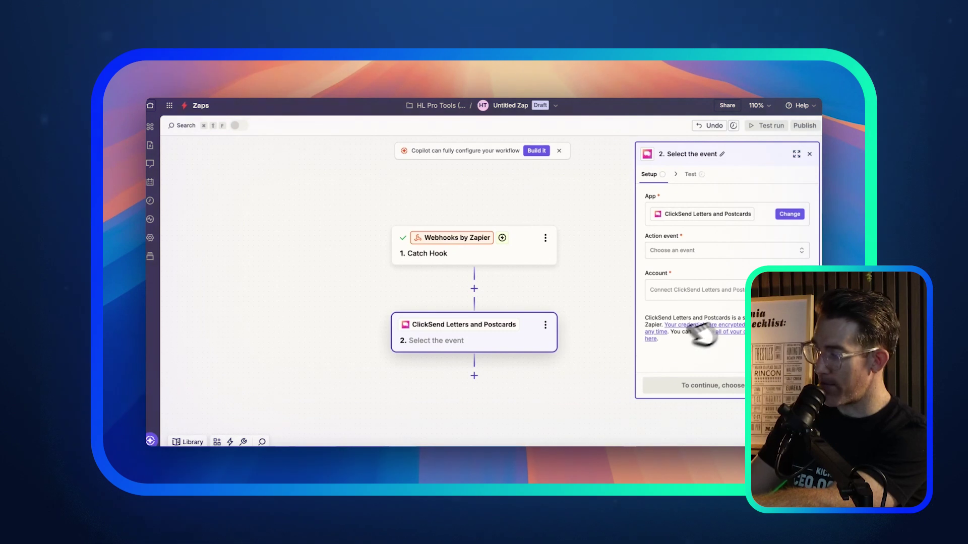
click(701, 251)
click(525, 305)
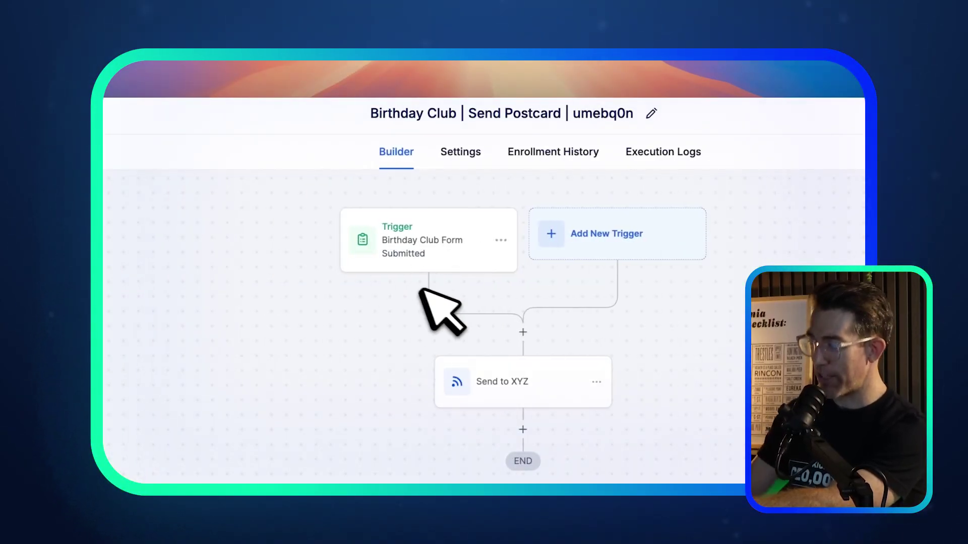
Step: In the HighLevel workflow, add a Birthday Reminder trigger with the filter Before no. of days set to 7
click(611, 238)
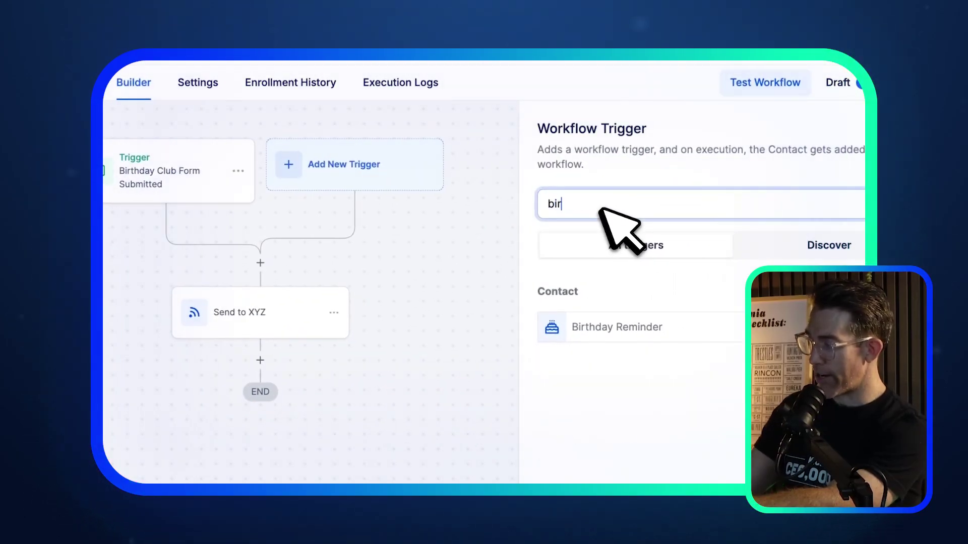
click(637, 327)
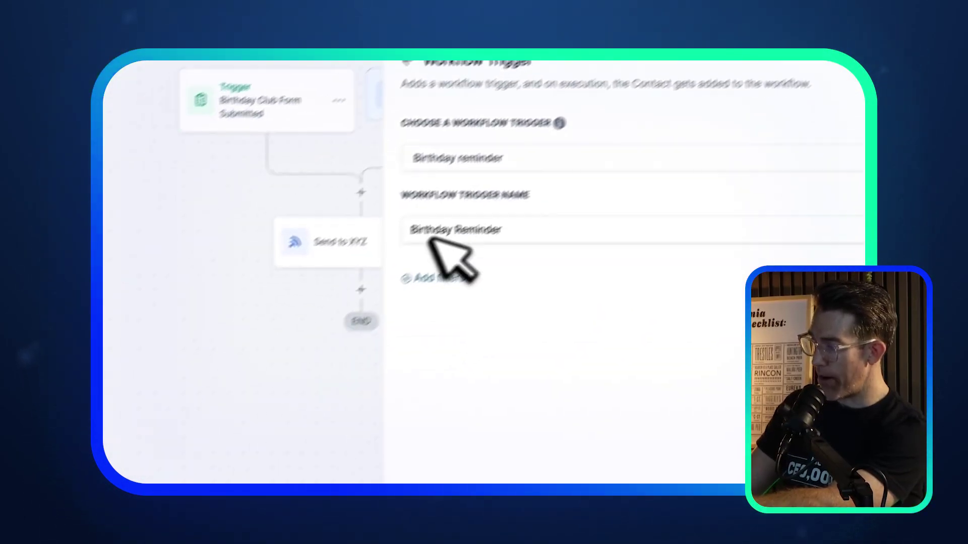
click(498, 276)
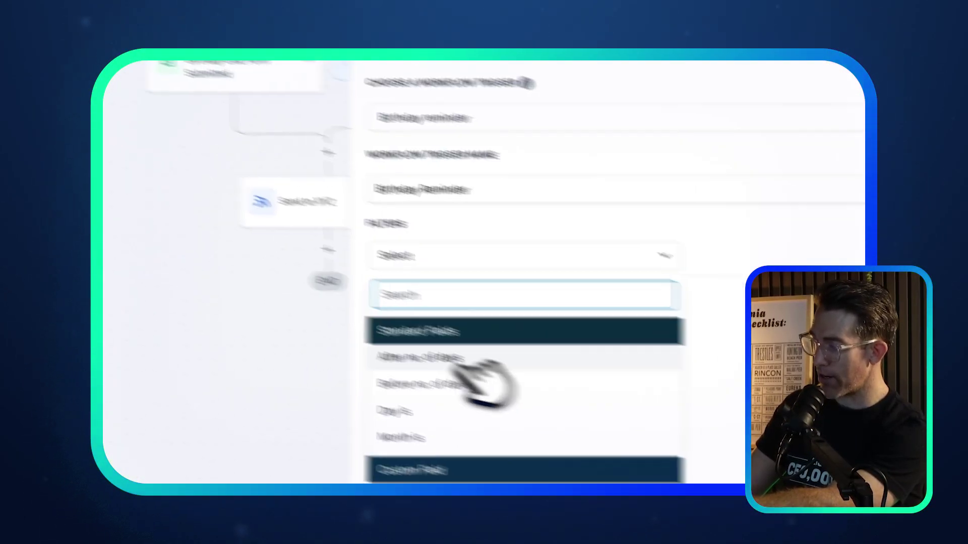
click(504, 404)
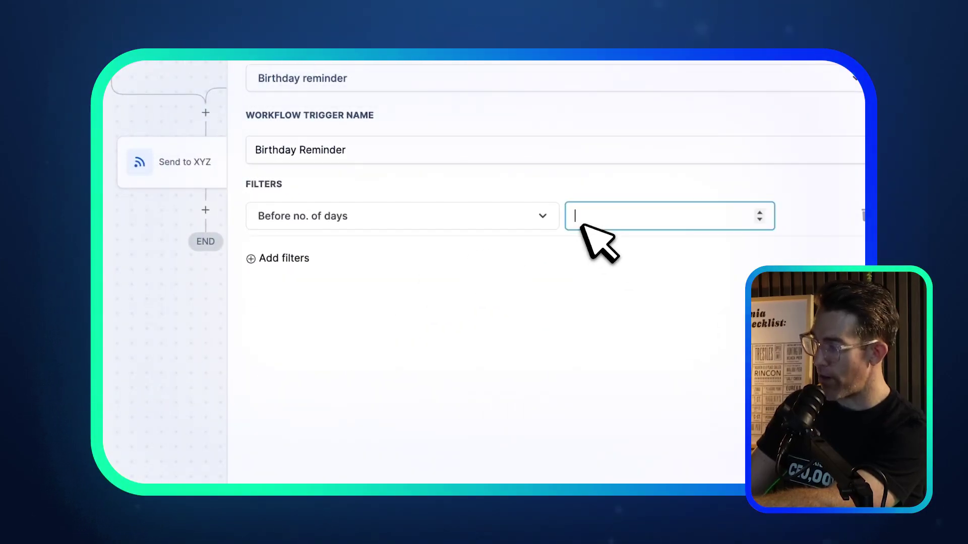
text(7)
click(599, 350)
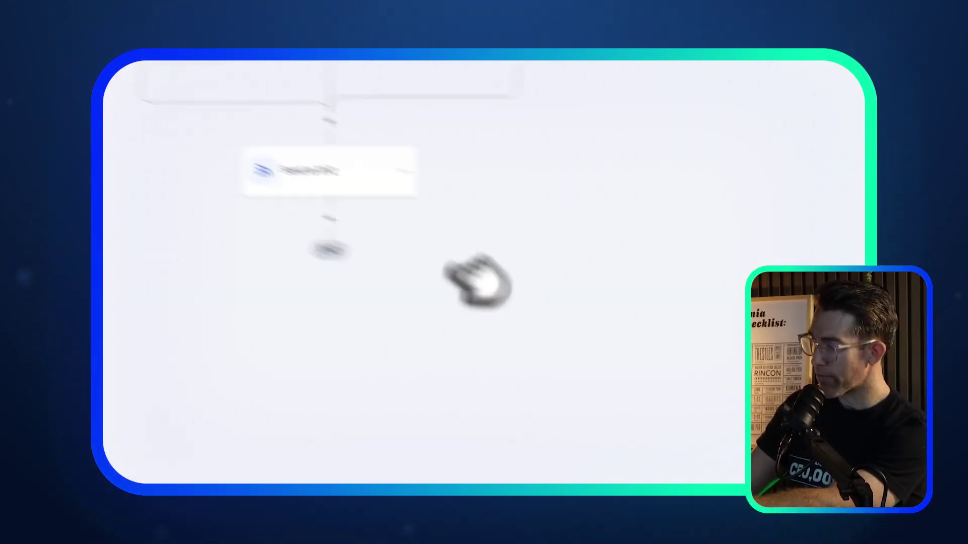
Step: Delete the Birthday Club Form Submitted trigger from the workflow
click(422, 154)
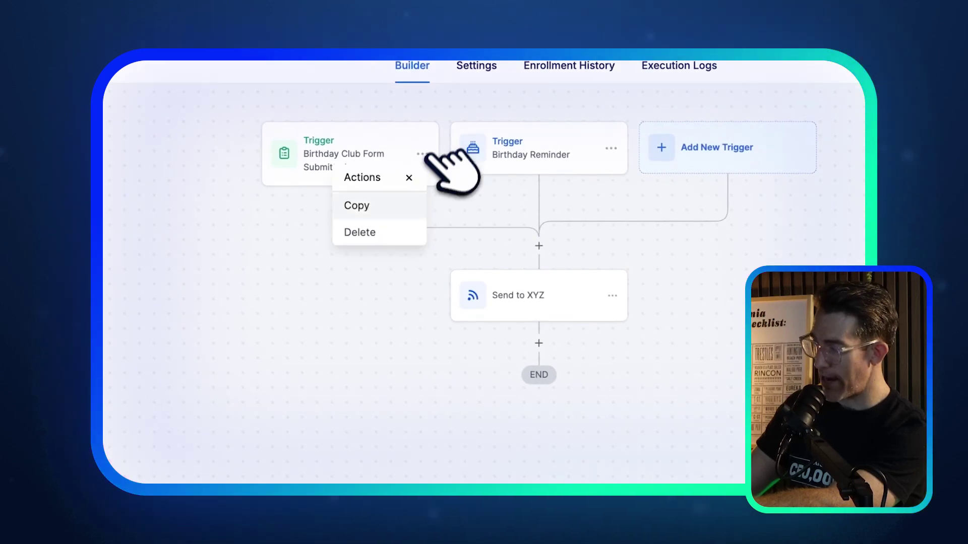
click(374, 231)
click(684, 401)
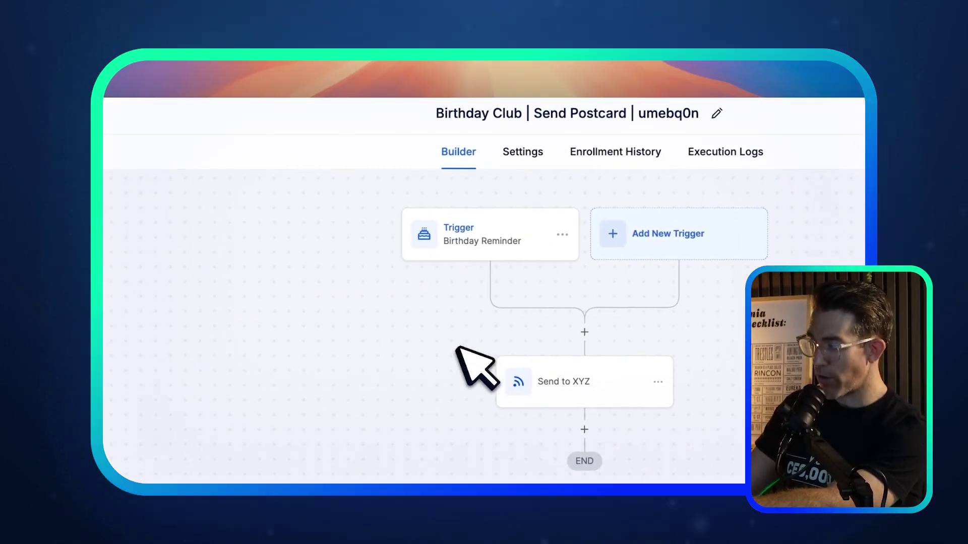
Step: Rename the Send to XYZ webhook action as "Send Birthday Card" and save the workflow
click(605, 382)
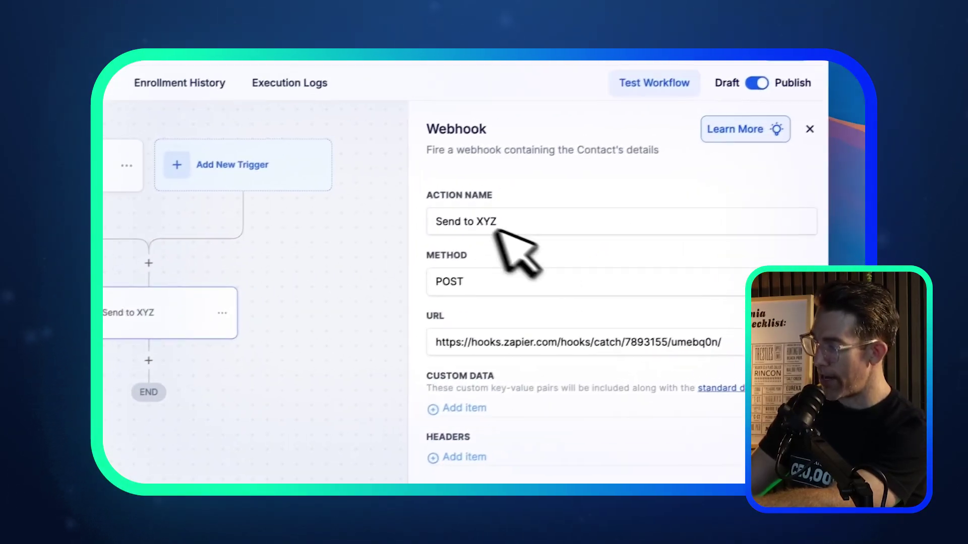
click(499, 231)
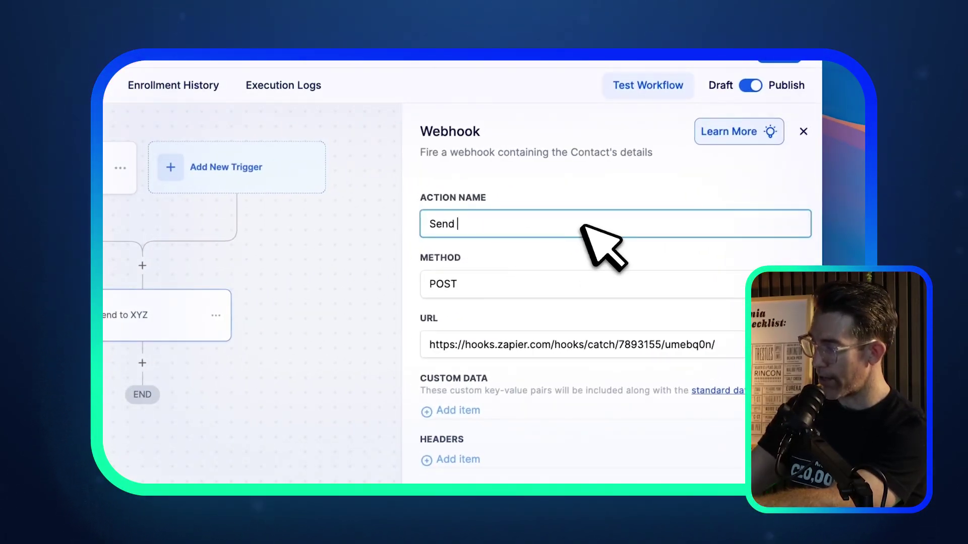
text(Birthday Card)
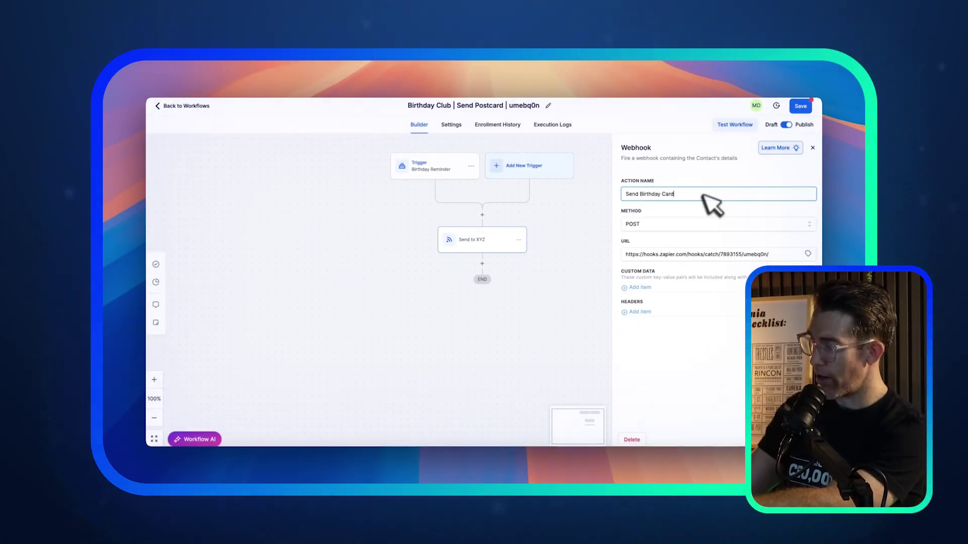
click(554, 232)
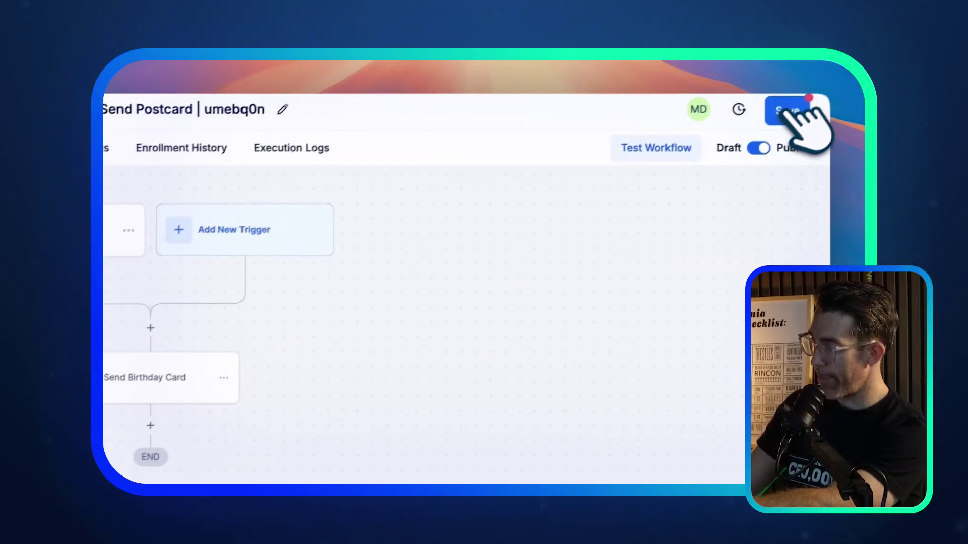
click(799, 105)
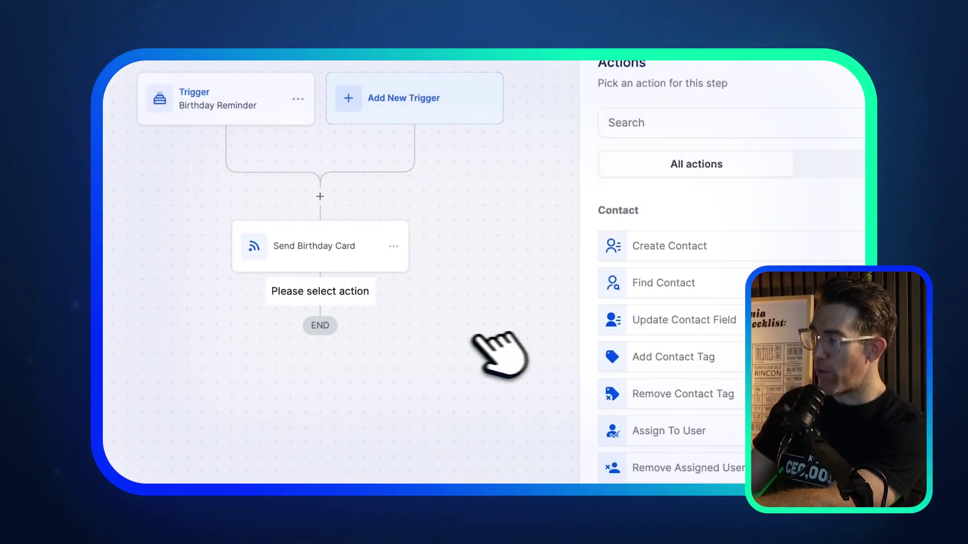
Step: Search the actions available after Send Birthday Card for "postcard" and look through the matching apps
click(701, 185)
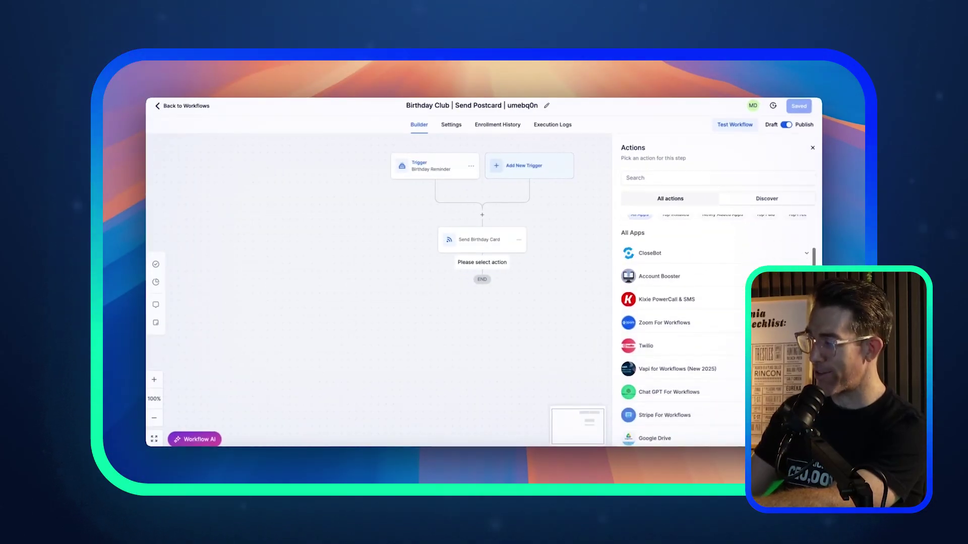
scroll(686, 298, down, 1)
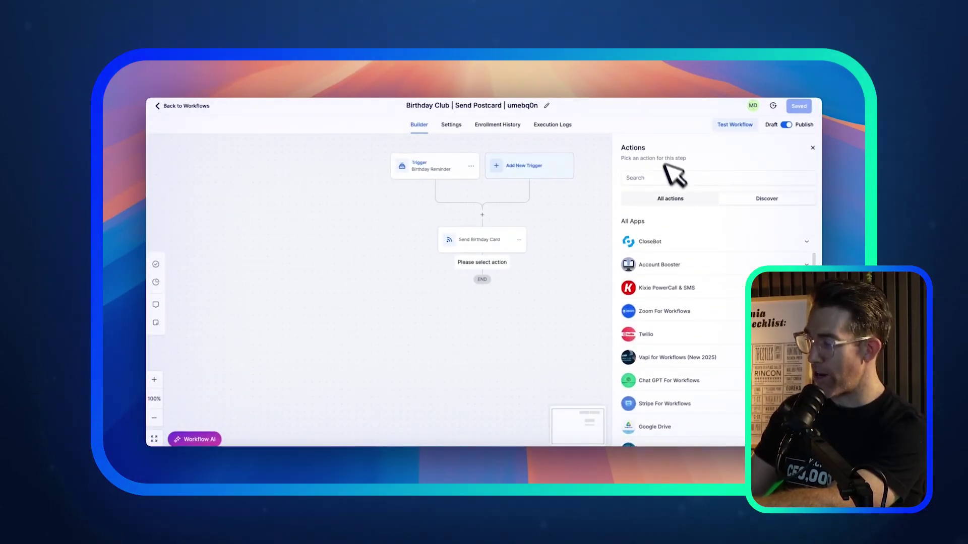
click(652, 174)
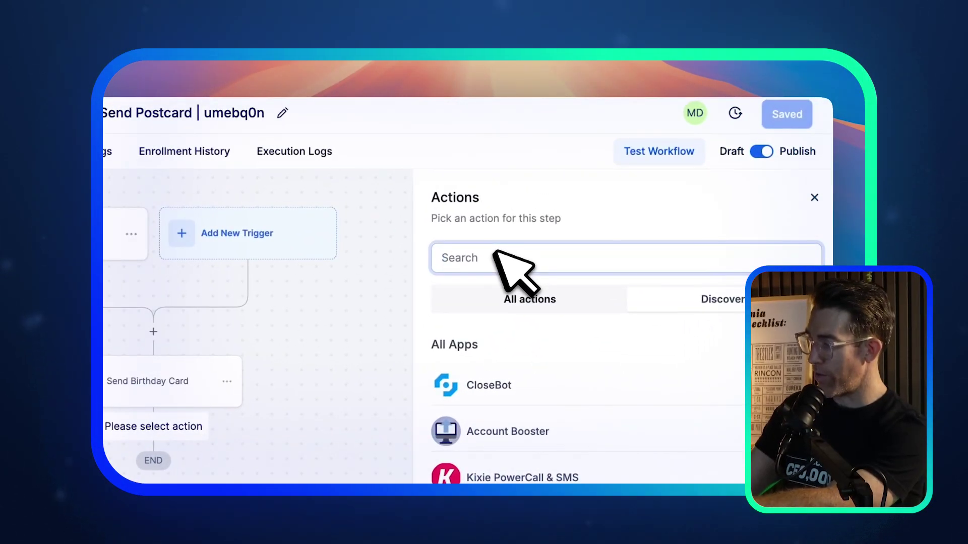
text(postcard)
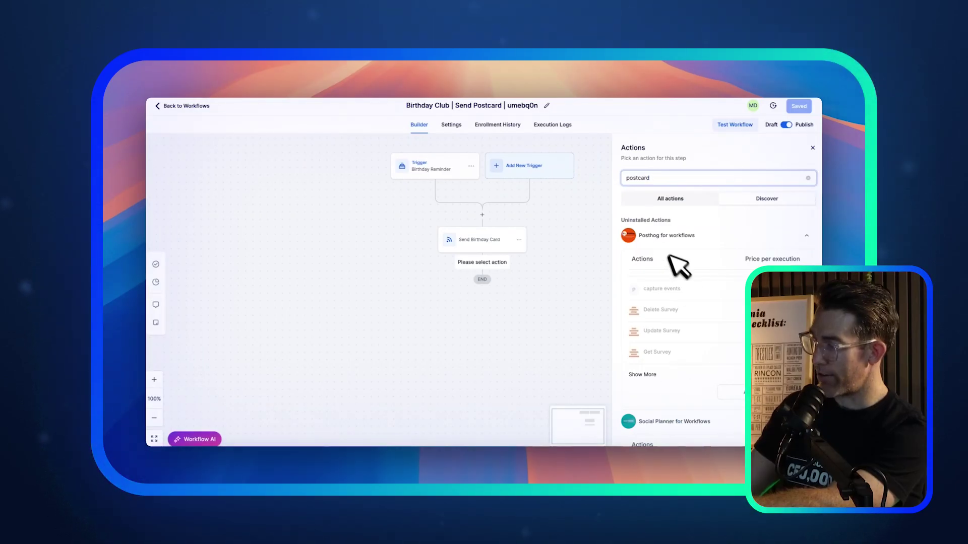
scroll(685, 282, down, 5)
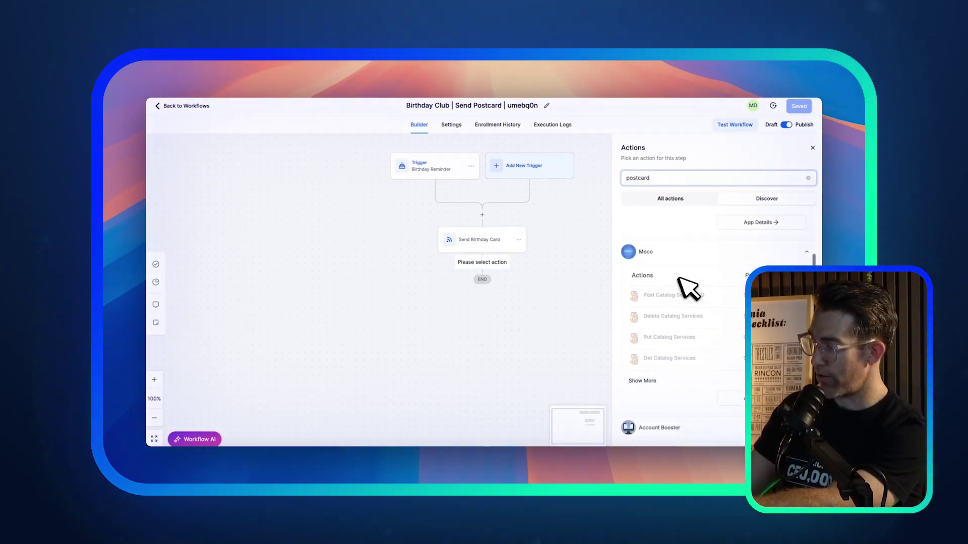
scroll(676, 267, up, 2)
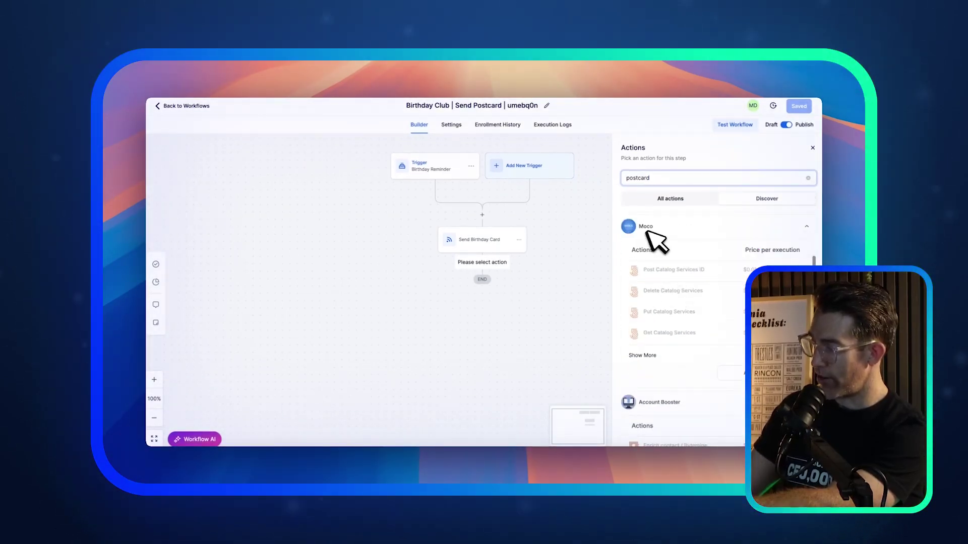
Step: Search the available workflow actions for "cards" and look through the matching apps for a card-mailing service
scroll(655, 259, down, 2)
double_click(641, 177)
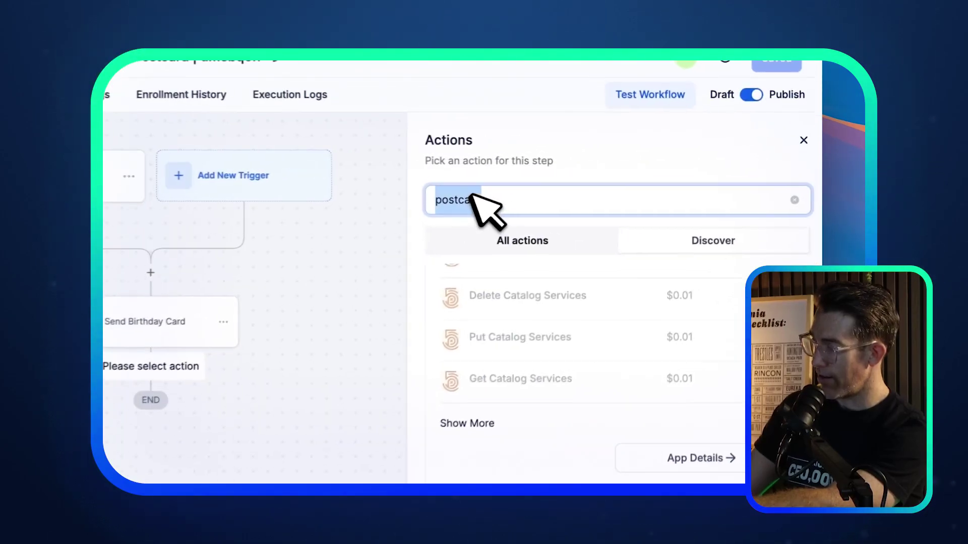
text(cards)
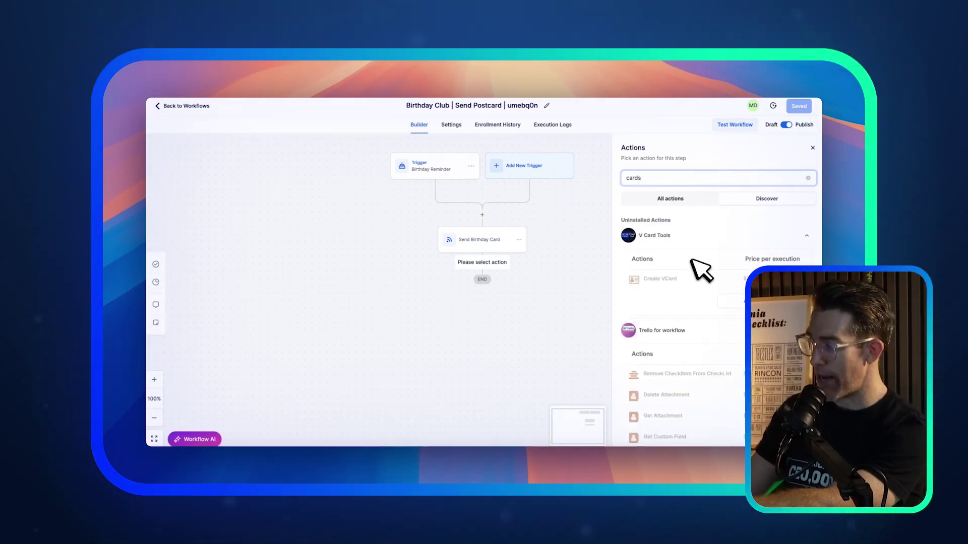
scroll(678, 311, down, 10)
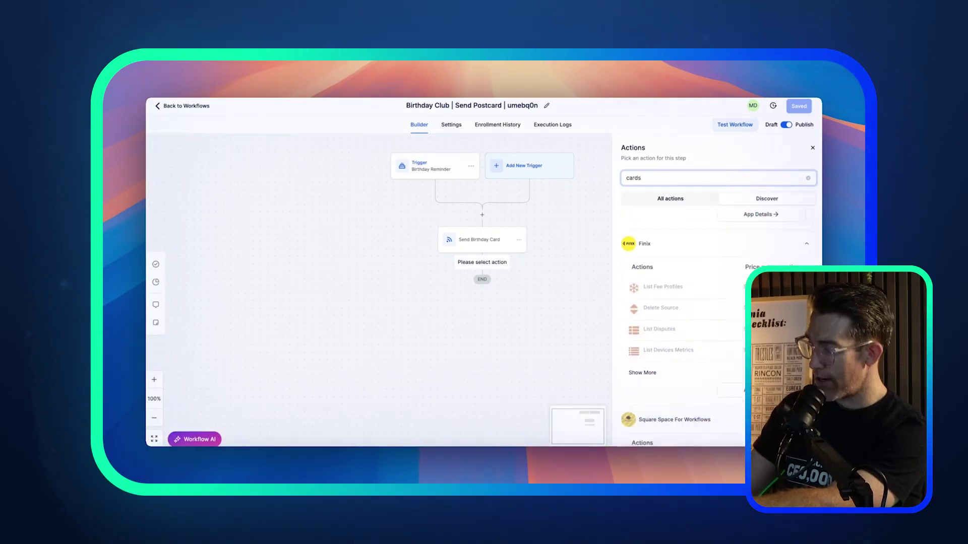
scroll(683, 305, down, 4)
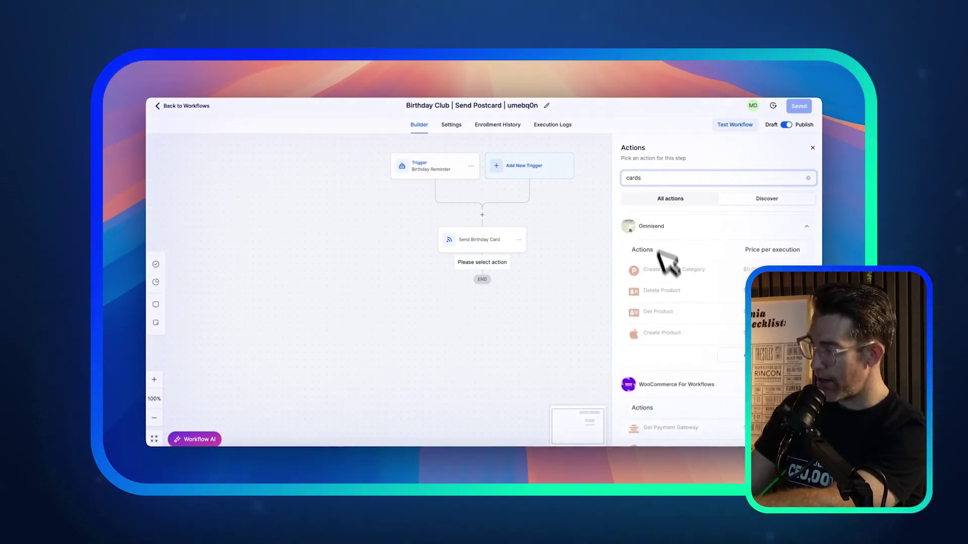
scroll(668, 302, down, 5)
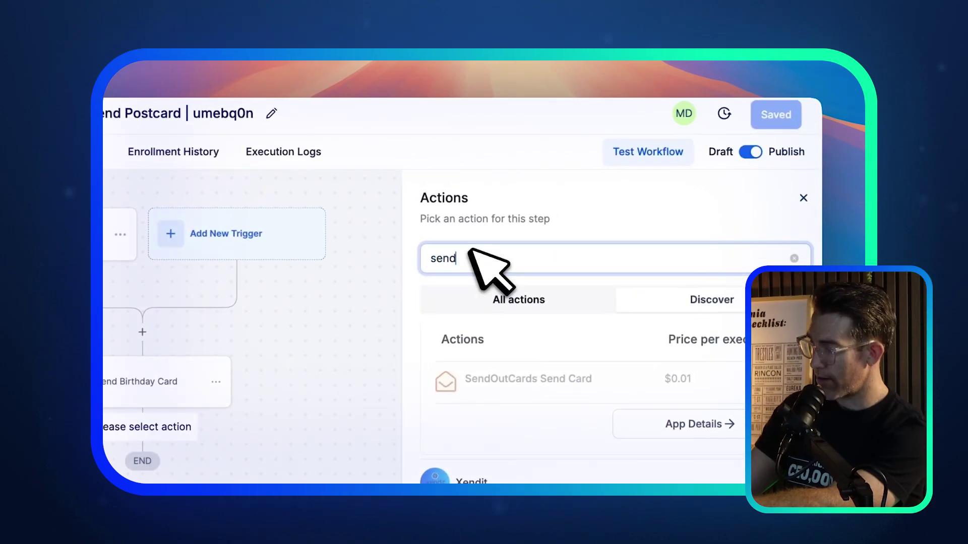
Step: Search the available actions for "sendout", examine the SendOutCards app's actions, and close the action picker without adding one
text(out)
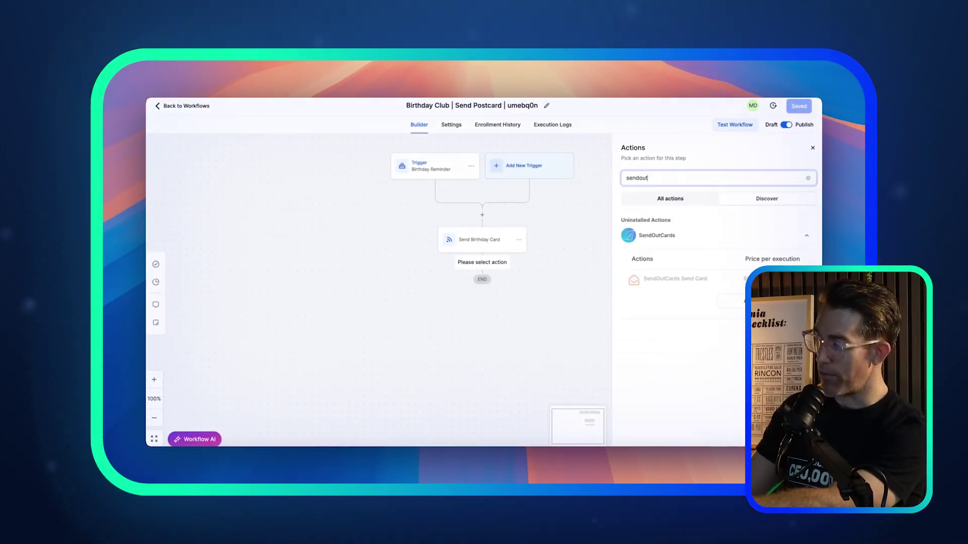
click(657, 233)
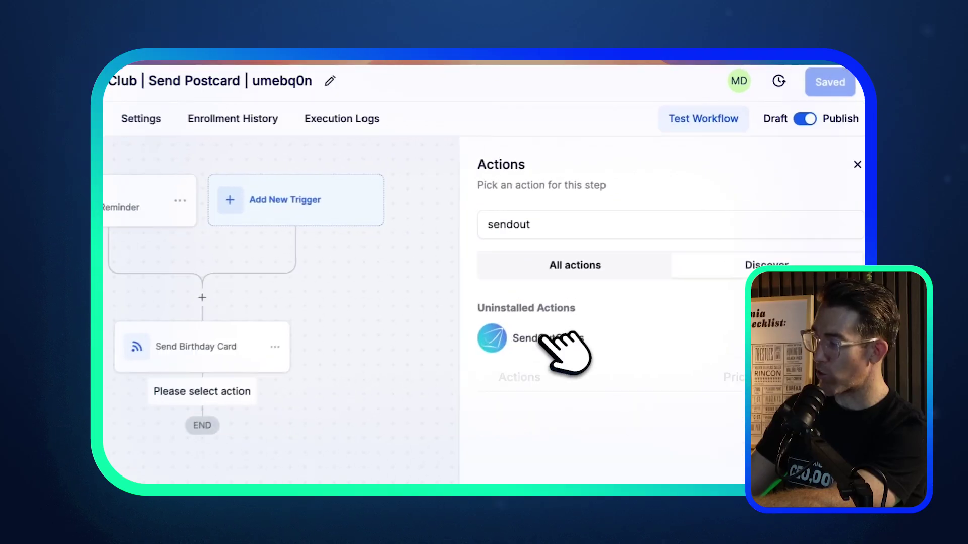
click(497, 260)
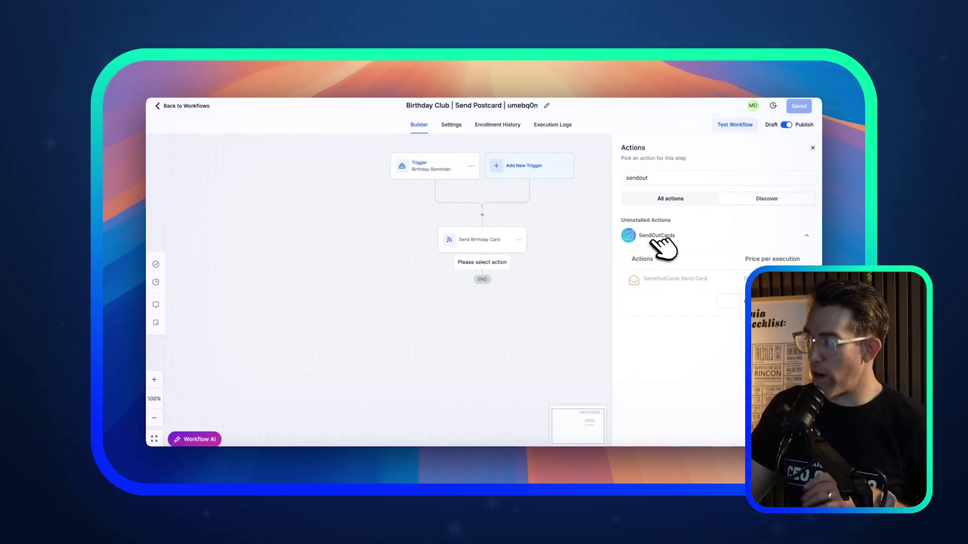
click(813, 147)
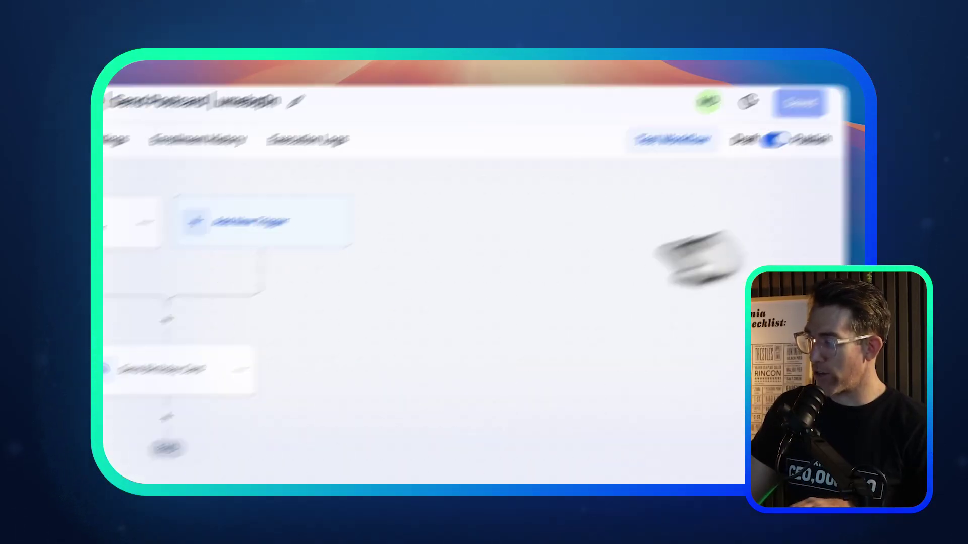